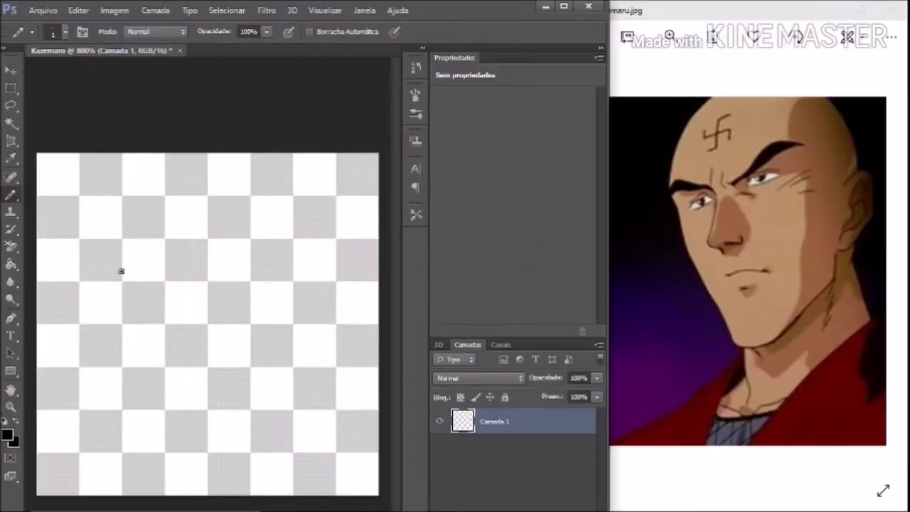
Pencil the black outline of the bald head, ear, neck, collar and shoulder lines.
mouse_move(130, 202)
left_mouse_down()
mouse_move(88, 285)
mouse_move(219, 457)
mouse_move(335, 291)
mouse_move(284, 282)
left_mouse_up()
mouse_move(130, 202)
left_mouse_down()
mouse_move(164, 178)
mouse_move(342, 297)
left_mouse_up()
left_click_drag(193, 464, 199, 492)
mouse_move(284, 492)
left_mouse_down()
mouse_move(378, 402)
mouse_move(339, 297)
left_mouse_up()
mouse_move(295, 394)
left_mouse_down()
mouse_move(293, 416)
mouse_move(253, 490)
left_mouse_up()
mouse_move(201, 462)
left_mouse_down()
mouse_move(222, 477)
mouse_move(118, 493)
left_mouse_up()
Paint out the top-of-head outline in white and redraw it in black.
left_click(8, 435)
left_click(479, 223)
mouse_move(97, 234)
left_mouse_down()
mouse_move(164, 178)
mouse_move(336, 239)
left_mouse_up()
key("x")
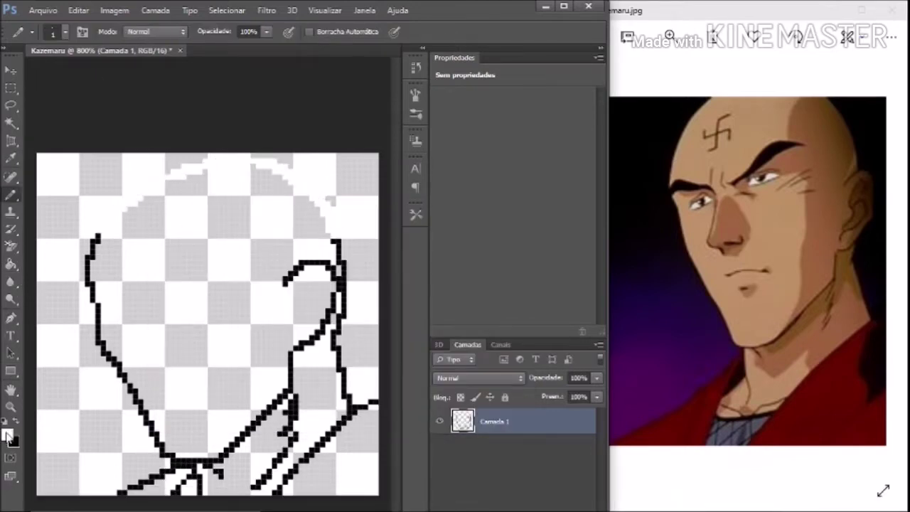
mouse_move(97, 234)
left_mouse_down()
mouse_move(178, 156)
mouse_move(339, 242)
left_mouse_up()
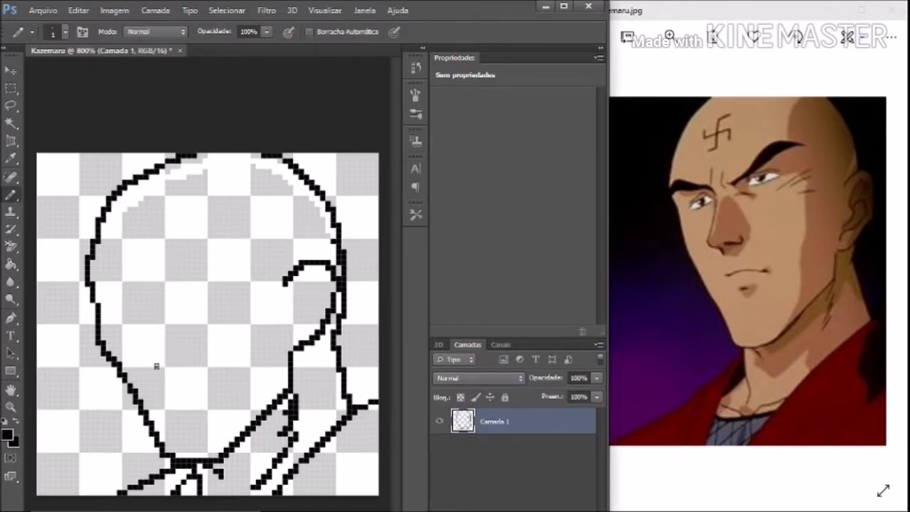
Erase the lower-left face outline in white and redraw the jawline in black.
left_click(7, 435)
left_click(479, 223)
mouse_move(97, 313)
left_mouse_down()
mouse_move(150, 426)
mouse_move(142, 412)
left_mouse_up()
key("x")
left_click_drag(92, 300, 152, 424)
Draw the nose and a longer rising mouth line, ending with black as the colour.
mouse_move(153, 301)
left_mouse_down()
mouse_move(155, 364)
mouse_move(213, 375)
left_mouse_up()
key("ctrl+z")
key("ctrl+z")
key("ctrl+z")
left_click_drag(142, 374, 183, 381)
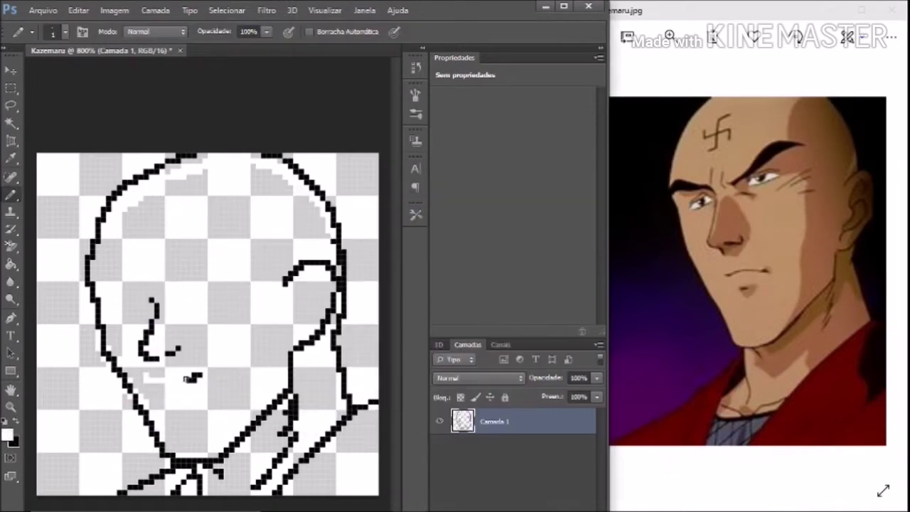
left_click_drag(155, 382, 223, 369)
key("x")
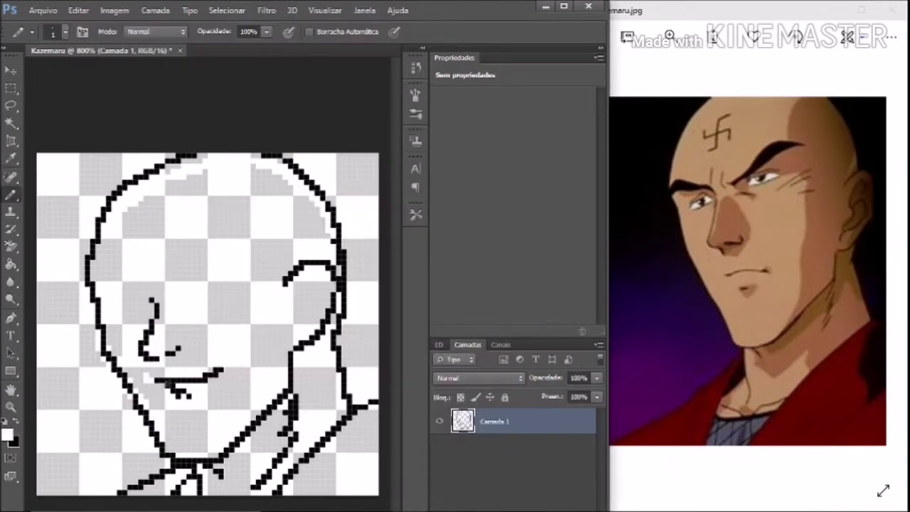
left_click(9, 435)
left_click(479, 221)
Draw both thick eyebrows, frown marks between them, the inner ear and under-brow strokes.
mouse_move(148, 293)
left_mouse_down()
mouse_move(93, 284)
mouse_move(112, 291)
left_mouse_up()
mouse_move(178, 293)
left_mouse_down()
mouse_move(257, 272)
mouse_move(270, 283)
left_mouse_up()
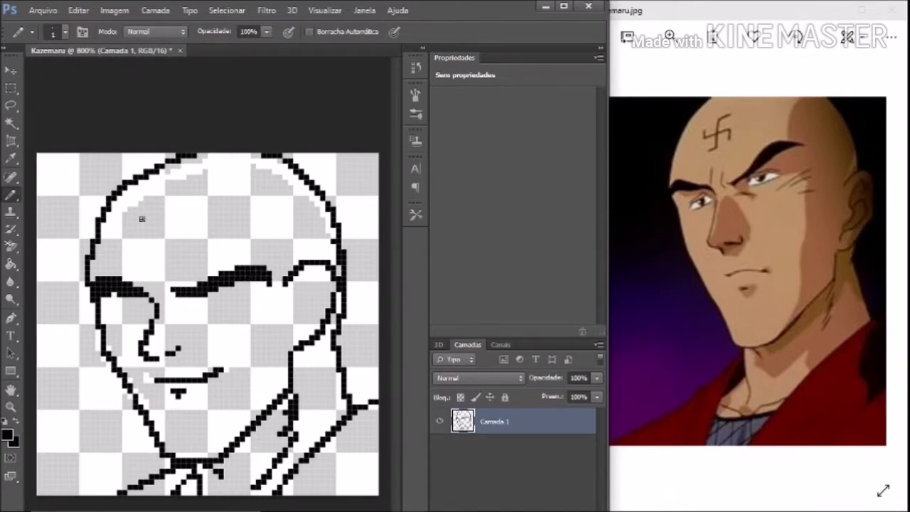
left_click_drag(160, 289, 151, 275)
mouse_move(316, 334)
left_mouse_down()
mouse_move(298, 309)
mouse_move(313, 288)
left_mouse_up()
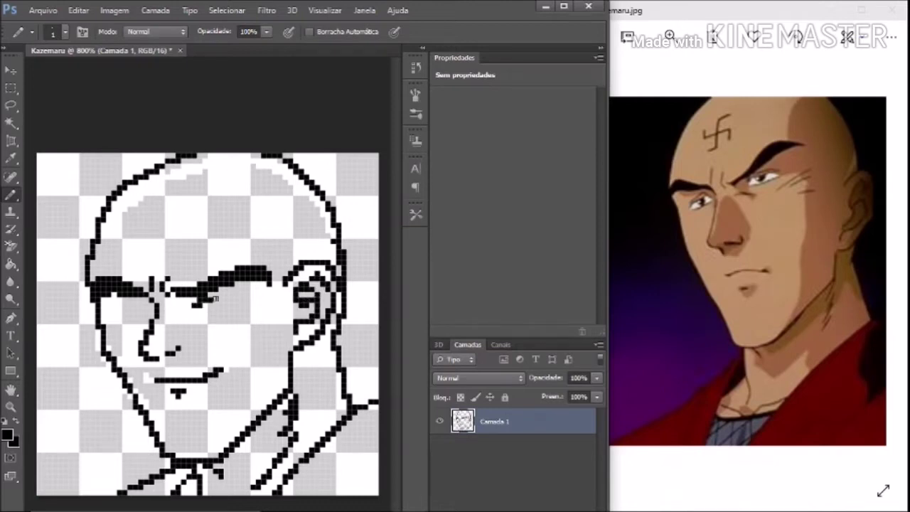
mouse_move(210, 293)
left_mouse_down()
mouse_move(254, 298)
mouse_move(251, 309)
left_mouse_up()
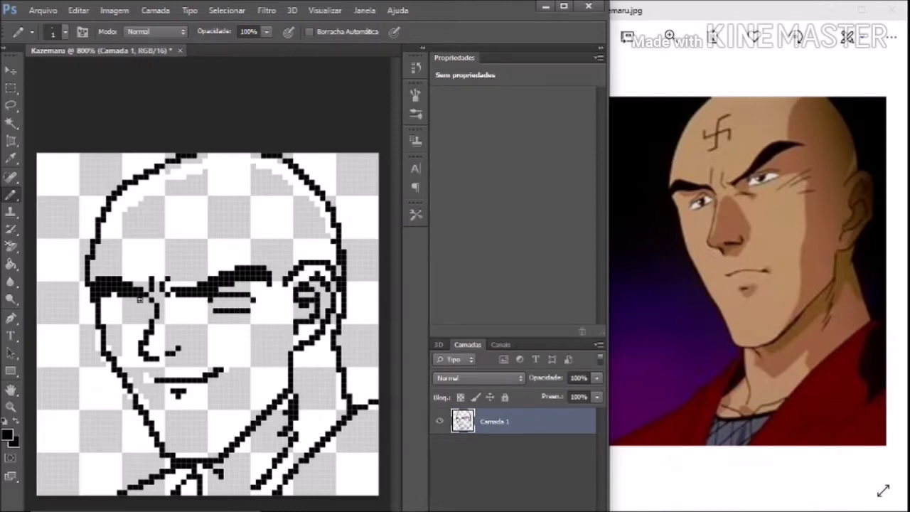
left_click_drag(111, 302, 152, 313)
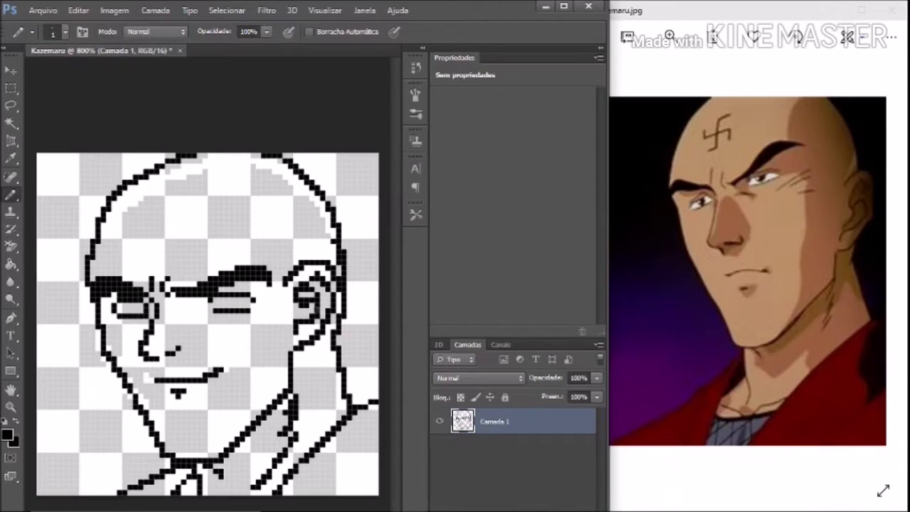
Erase the line under the right eyebrow in white and redraw the right eye in black.
left_click(7, 435)
left_click(472, 223)
left_click_drag(212, 309, 252, 309)
left_click(7, 435)
left_click(472, 223)
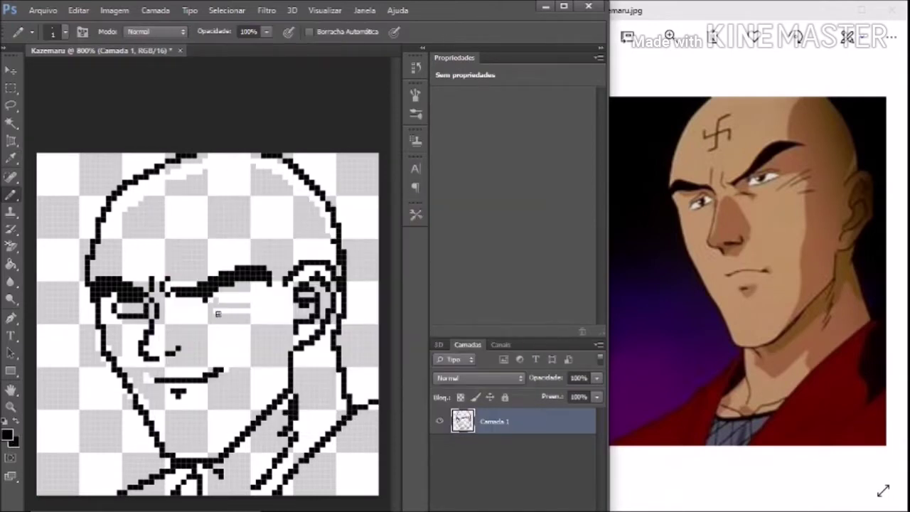
left_click_drag(200, 308, 243, 312)
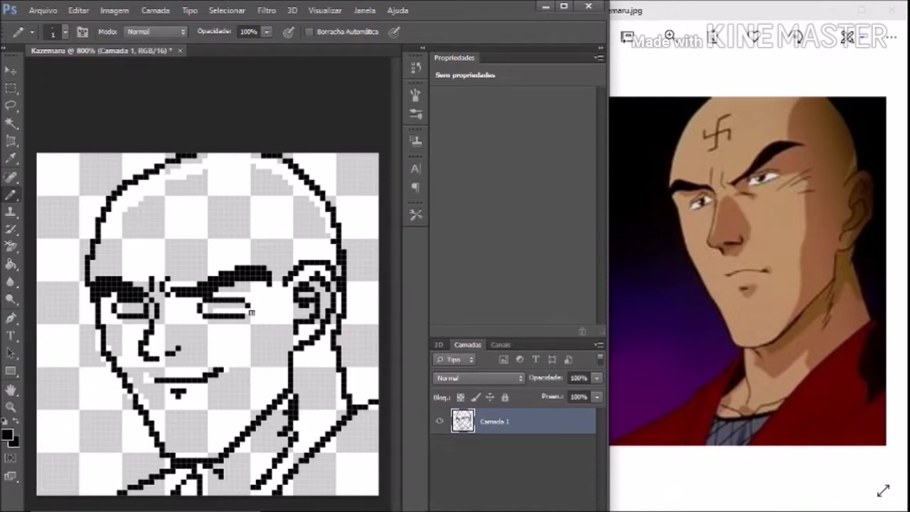
left_click(7, 435)
left_click(472, 223)
left_click(8, 435)
left_click(471, 223)
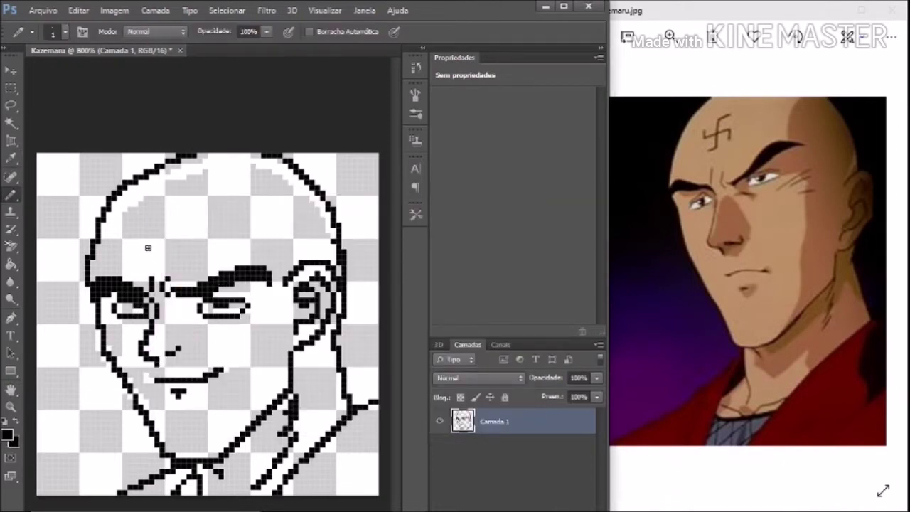
Draw the forehead symbol and clean up the grey leftovers around it.
left_click_drag(155, 245, 171, 218)
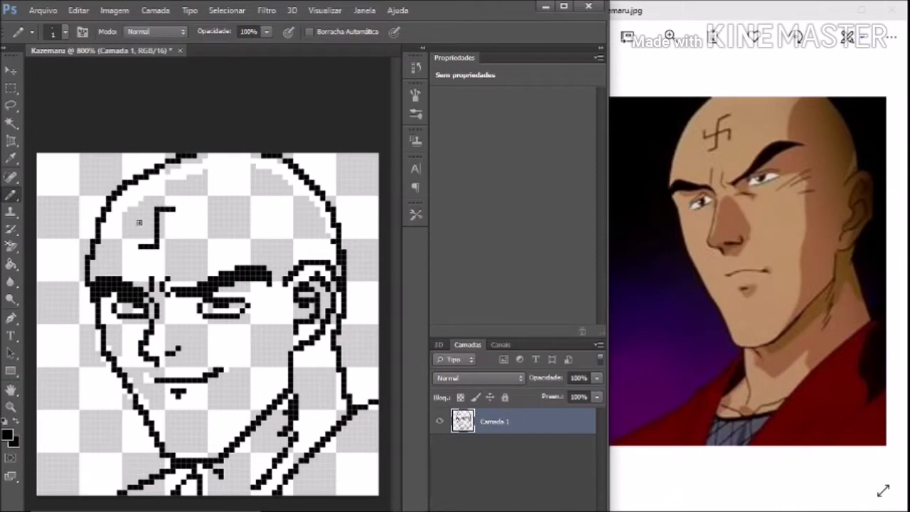
mouse_move(170, 210)
left_mouse_down()
mouse_move(142, 245)
mouse_move(164, 235)
mouse_move(162, 201)
left_mouse_up()
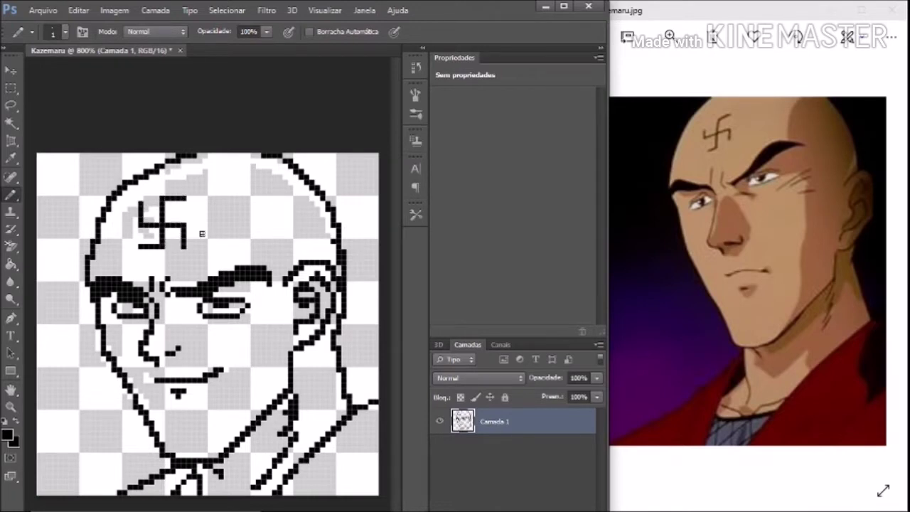
left_click(7, 435)
left_click(473, 223)
left_click(7, 435)
left_click(474, 223)
Add the diagonal lower-right collar line and erase the stray pixels near the eye.
left_click_drag(377, 462, 349, 491)
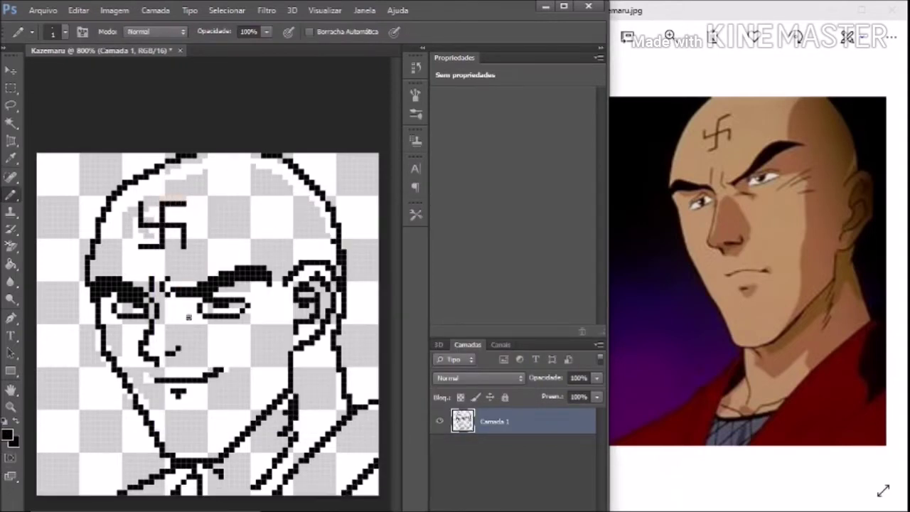
left_click(7, 435)
left_click(473, 223)
left_click_drag(183, 314, 202, 327)
left_click(7, 435)
left_click(474, 223)
Bucket-fill the head, forehead-symbol gaps, eye and mouth patches with tan skin colour.
left_click(7, 435)
key("Escape")
left_click(10, 439)
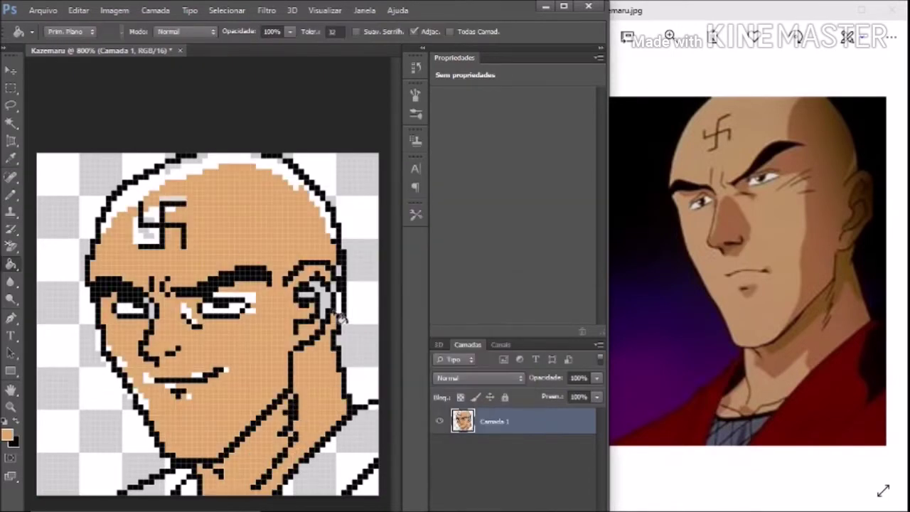
left_click(173, 171)
left_click(142, 229)
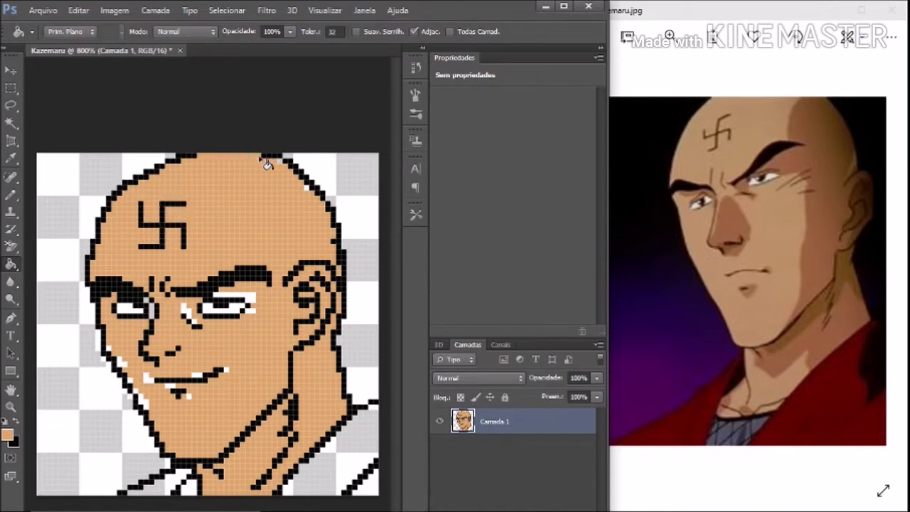
left_click(148, 307)
left_click(234, 299)
left_click(151, 376)
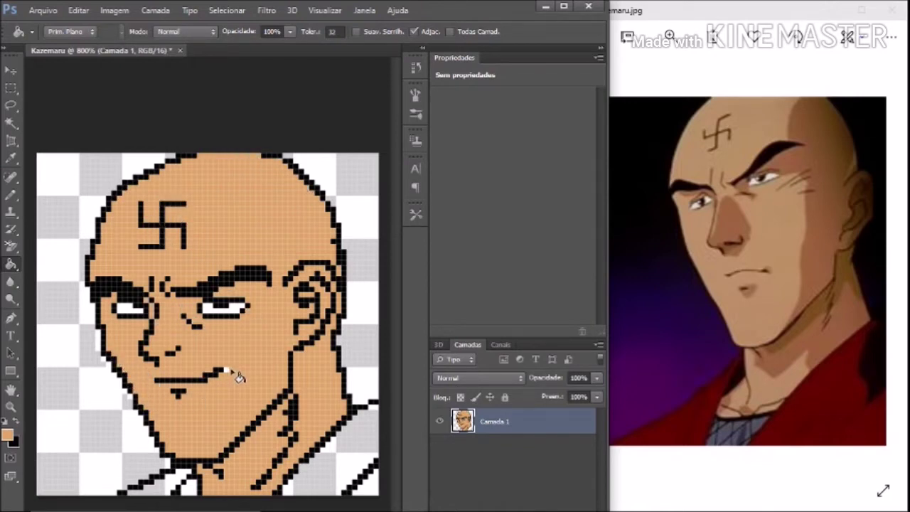
left_click(9, 435)
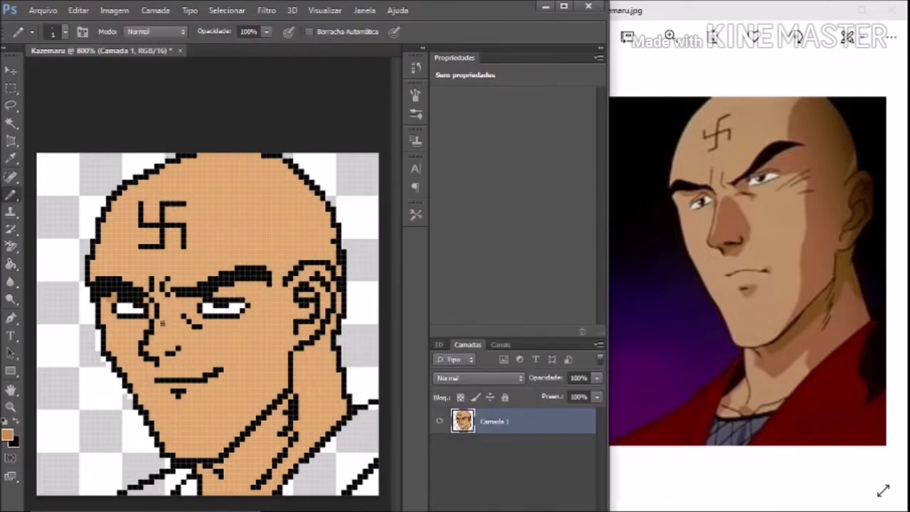
Shade the nose, the right mouth corner and the lower neck with darker tan.
left_click_drag(182, 301, 193, 311)
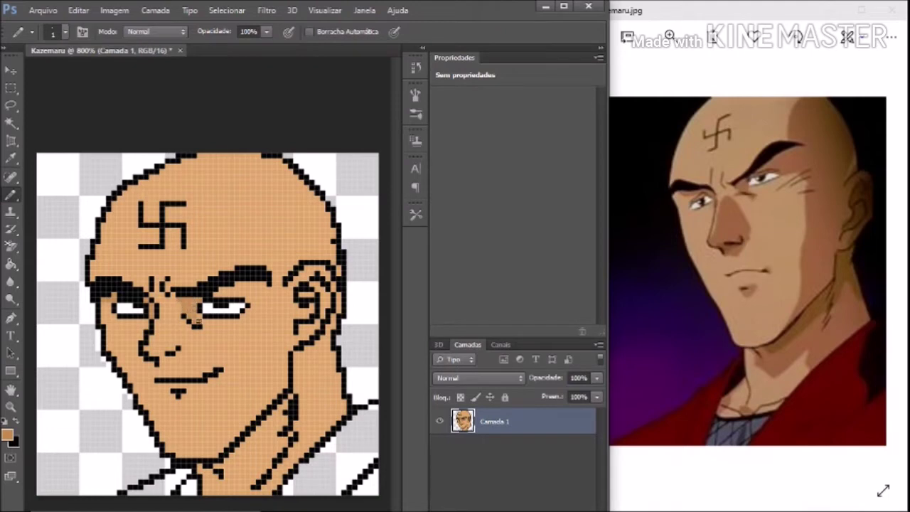
mouse_move(152, 351)
left_mouse_down()
mouse_move(165, 320)
mouse_move(168, 331)
left_mouse_up()
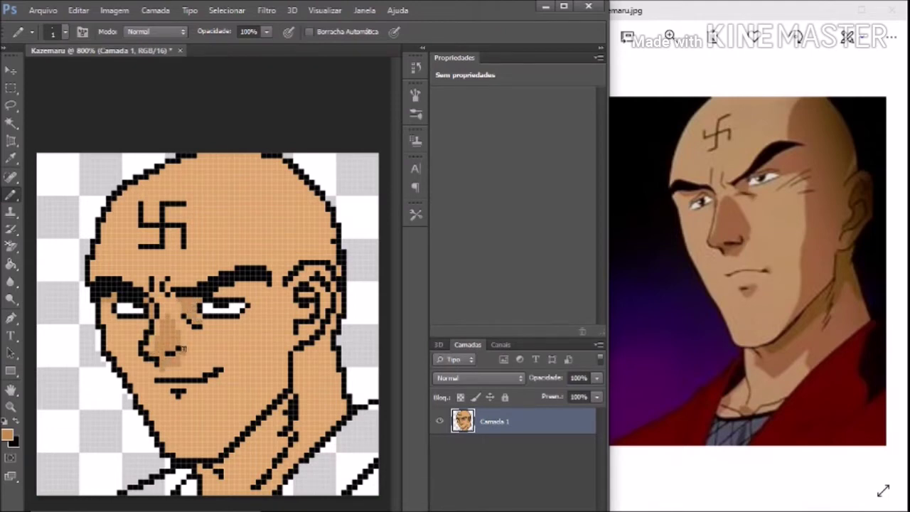
left_click(10, 161)
left_click(10, 193)
left_click_drag(215, 366, 226, 365)
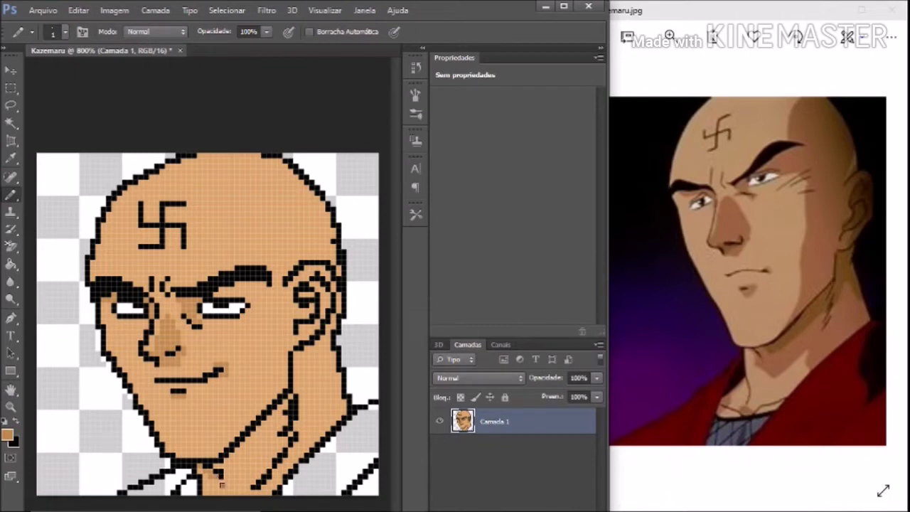
left_click_drag(213, 497, 222, 494)
left_click_drag(231, 493, 284, 440)
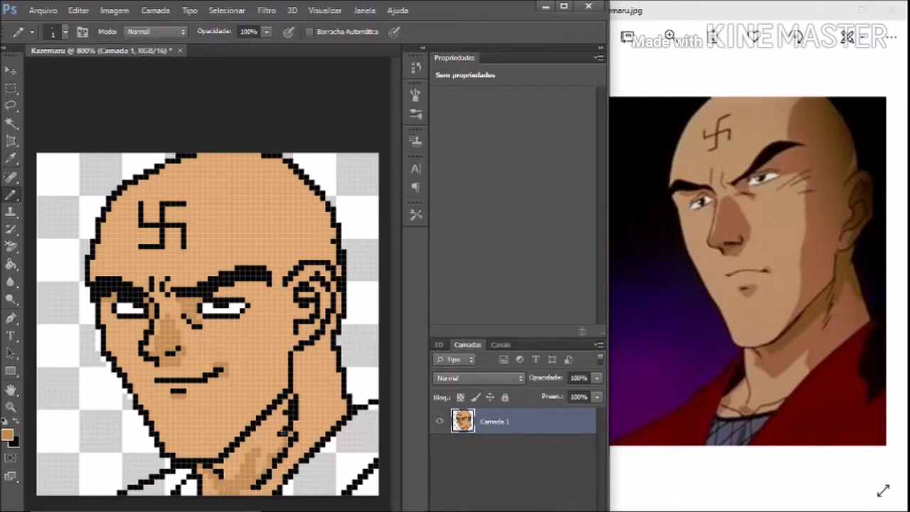
mouse_move(231, 475)
left_mouse_down()
mouse_move(220, 469)
mouse_move(252, 436)
mouse_move(275, 445)
mouse_move(268, 452)
left_mouse_up()
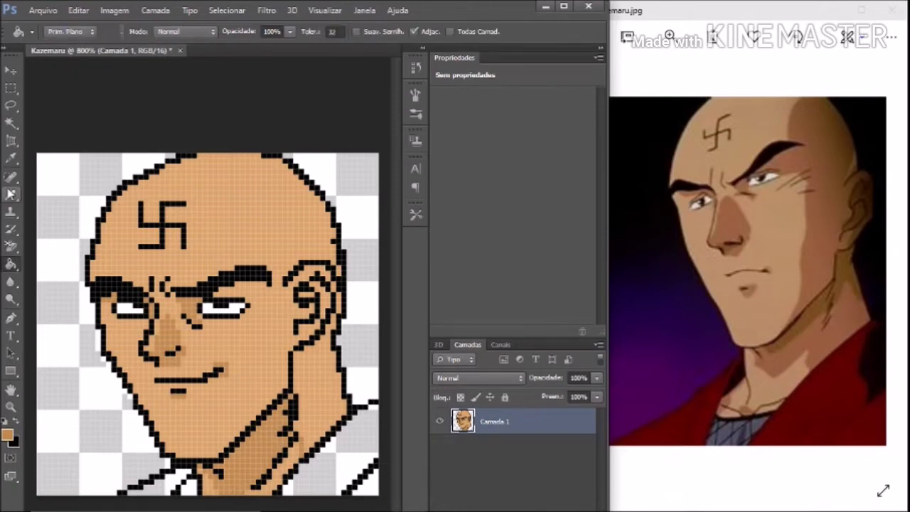
Shade the right cheek, forehead above the brow, upper temple and the strip by the ear.
mouse_move(308, 421)
left_mouse_down()
mouse_move(317, 386)
mouse_move(298, 358)
mouse_move(325, 440)
mouse_move(338, 310)
left_mouse_up()
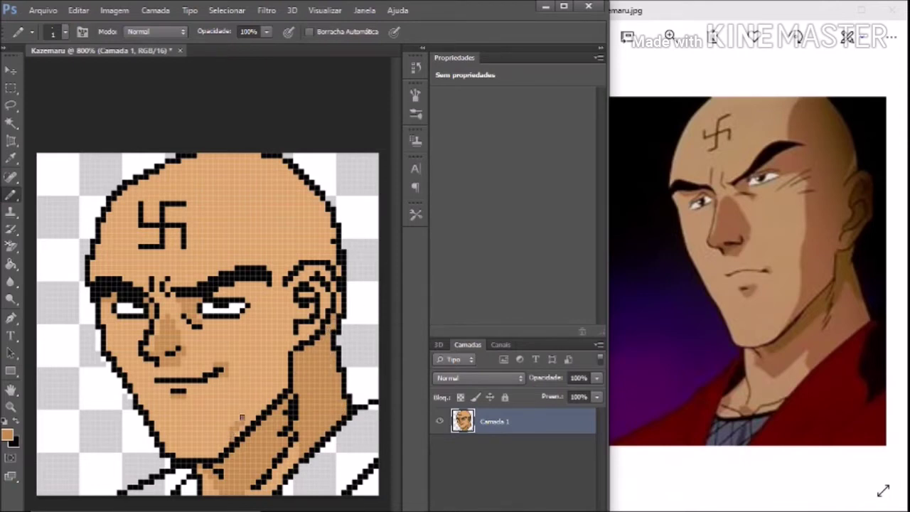
left_click_drag(247, 420, 265, 304)
left_click_drag(251, 263, 298, 195)
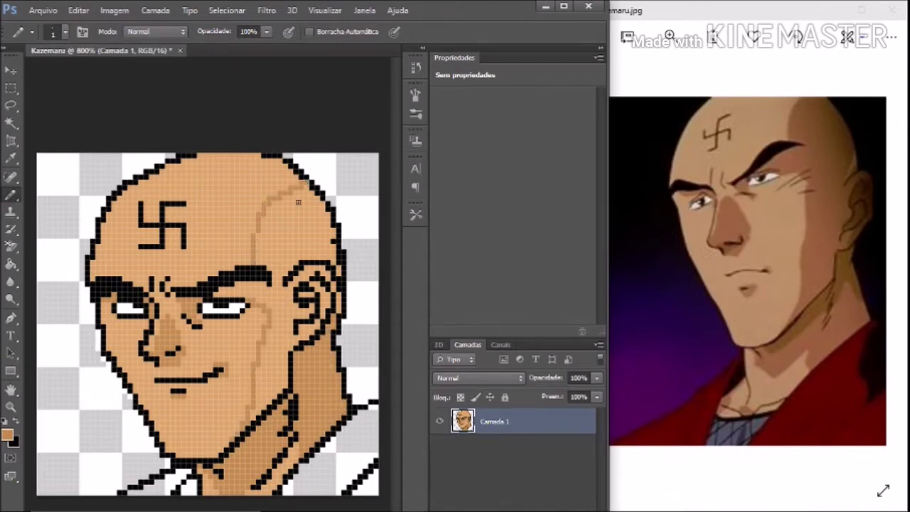
left_click_drag(254, 416, 273, 341)
left_click_drag(278, 295, 269, 405)
mouse_move(273, 366)
left_mouse_down()
mouse_move(281, 391)
mouse_move(288, 337)
left_mouse_up()
mouse_move(270, 288)
left_mouse_down()
mouse_move(295, 206)
mouse_move(273, 260)
mouse_move(295, 209)
mouse_move(331, 236)
mouse_move(286, 274)
mouse_move(333, 259)
left_mouse_up()
left_click_drag(313, 206, 331, 238)
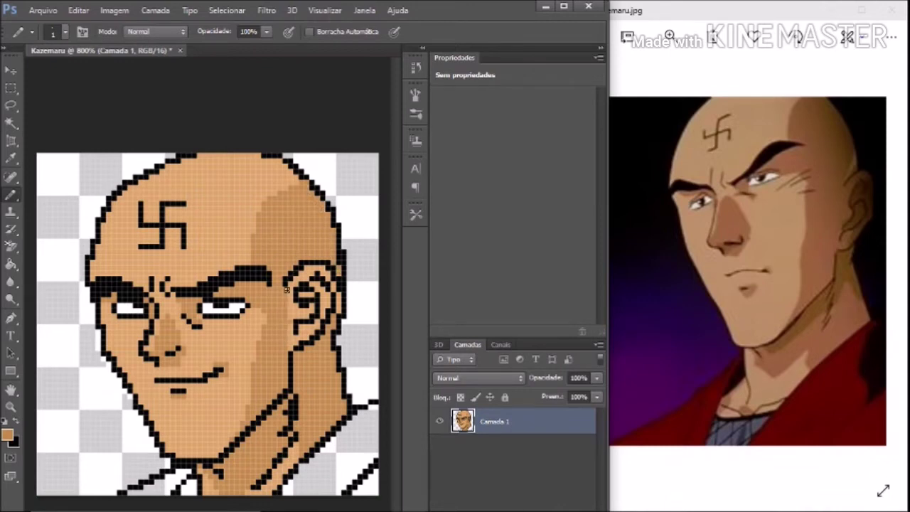
mouse_move(290, 344)
left_mouse_down()
mouse_move(298, 312)
mouse_move(316, 321)
left_mouse_up()
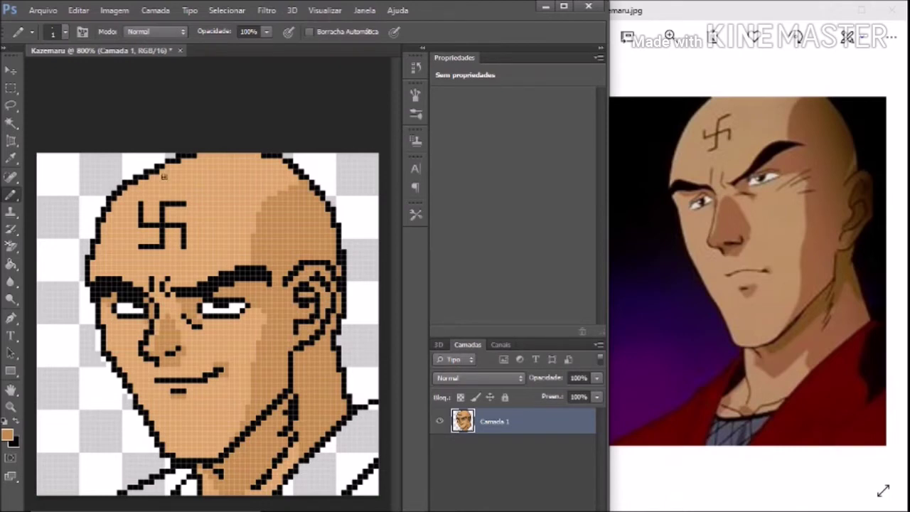
Shade the neck and the head's right edge with an even darker skin tone.
left_click(8, 436)
left_click_drag(224, 461, 256, 439)
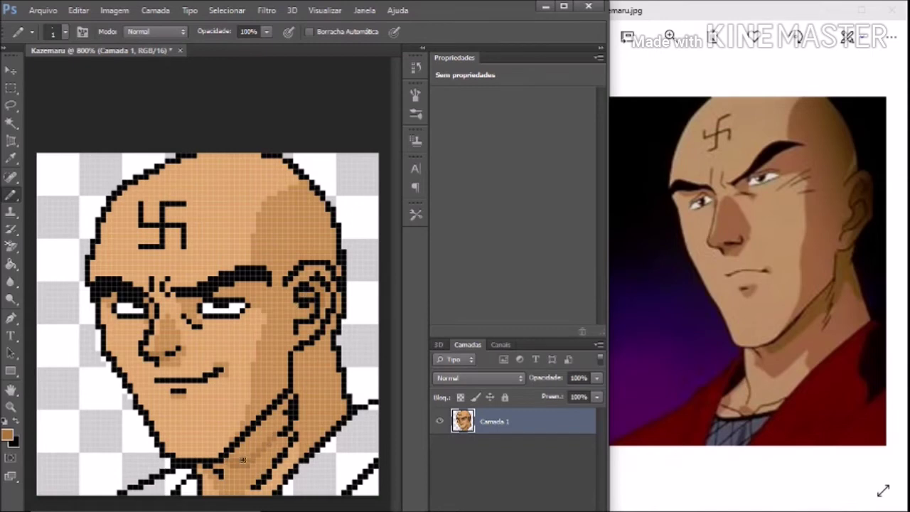
left_click_drag(278, 409, 264, 434)
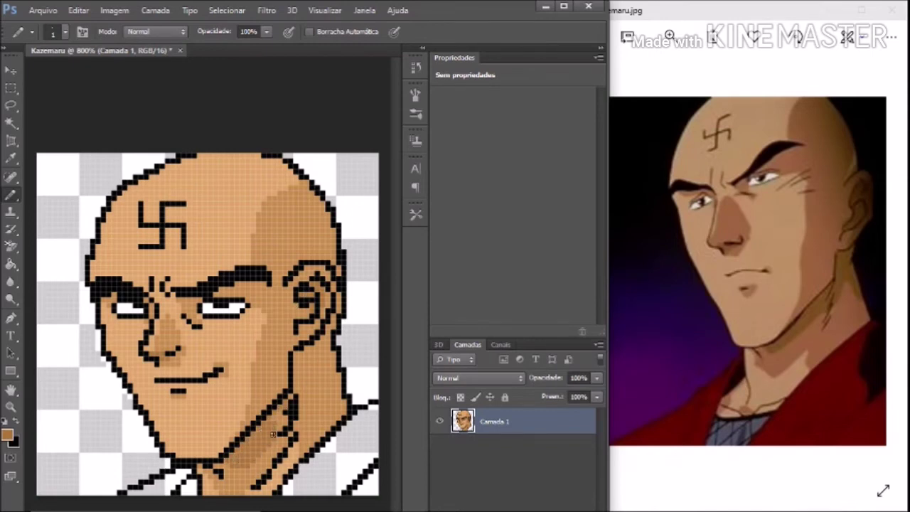
left_click_drag(334, 415, 297, 351)
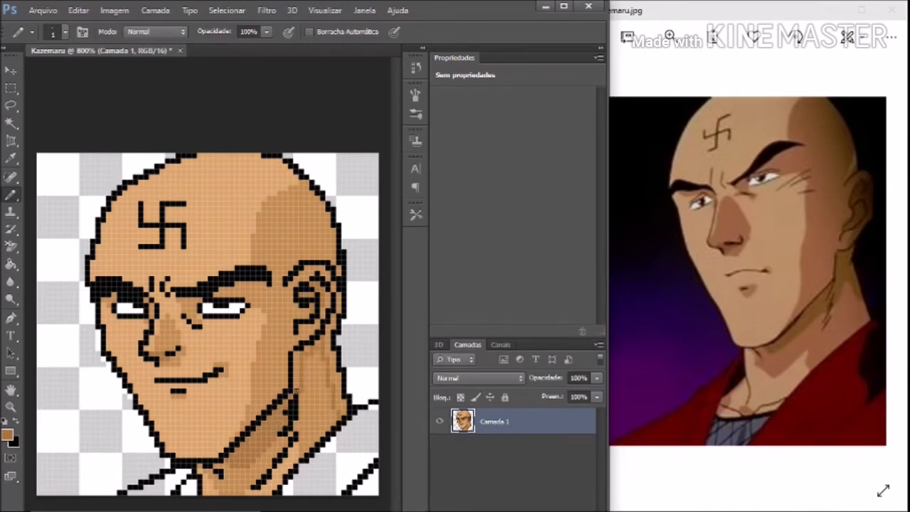
left_click_drag(341, 411, 330, 318)
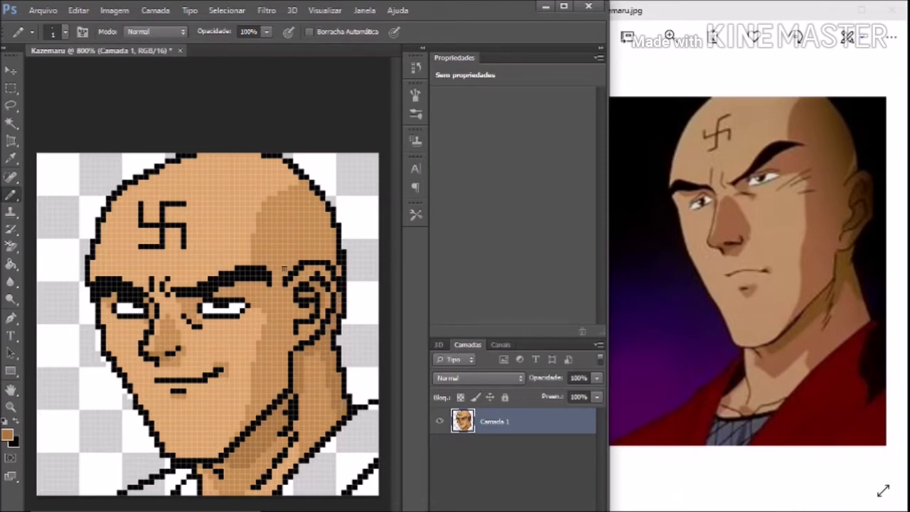
left_click_drag(328, 261, 313, 201)
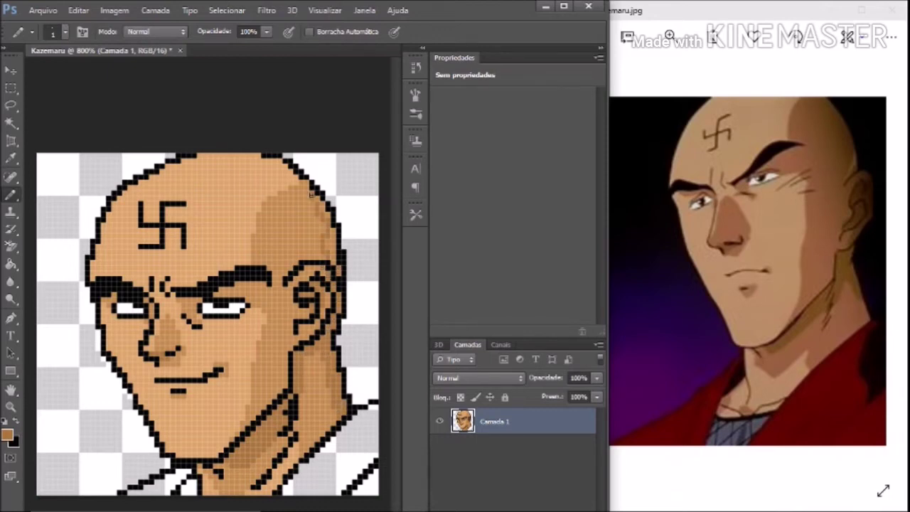
left_click_drag(329, 254, 332, 230)
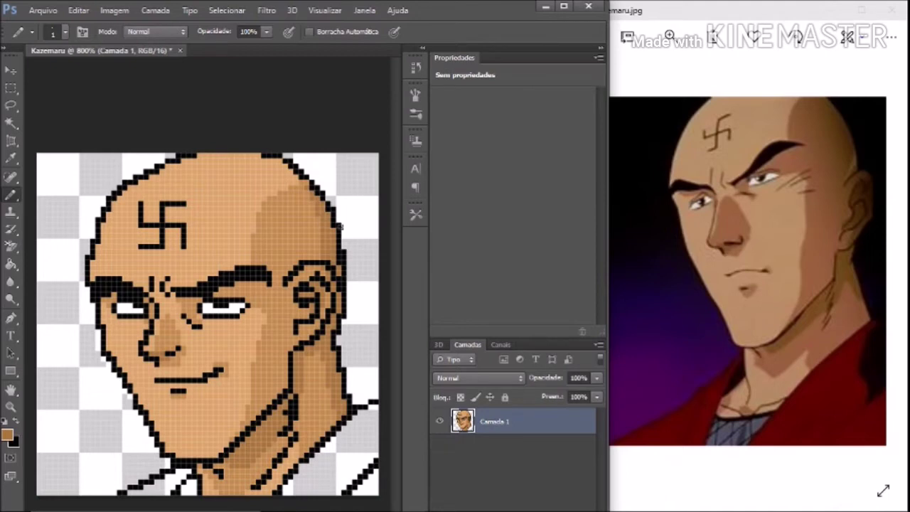
Add white pixels in the left eye and sampled skin-tone shading pixels above the eye.
left_click(8, 436)
left_click(473, 225)
left_click(119, 307)
left_click(176, 390, "alt")
left_click(178, 392, "alt")
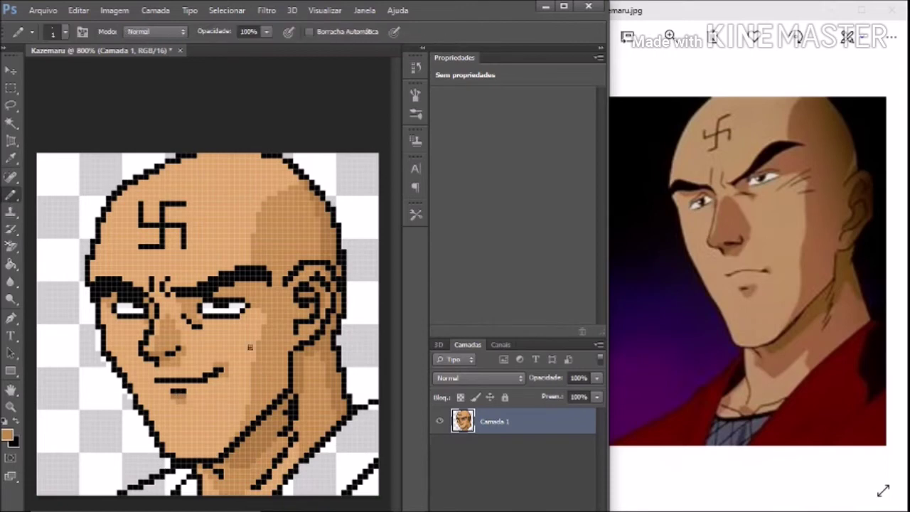
left_click(233, 288, "alt")
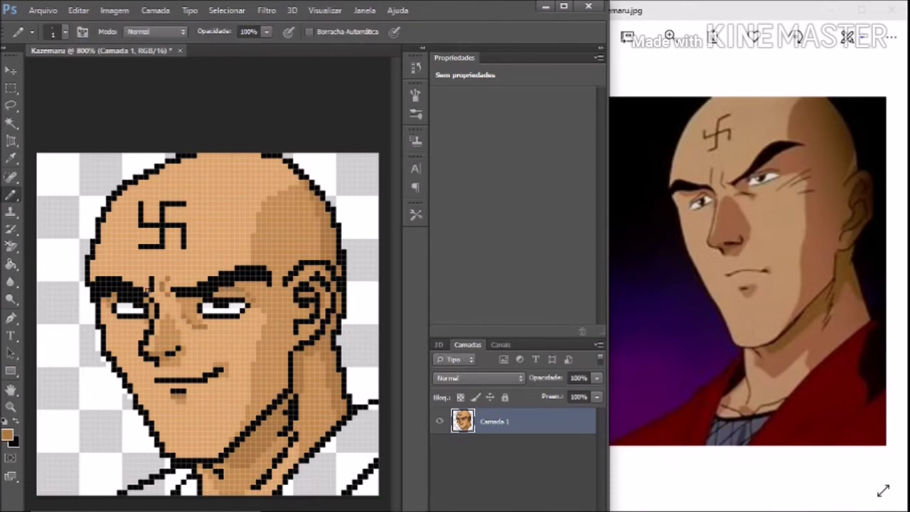
left_click(168, 281, "alt")
left_click(329, 338, "alt")
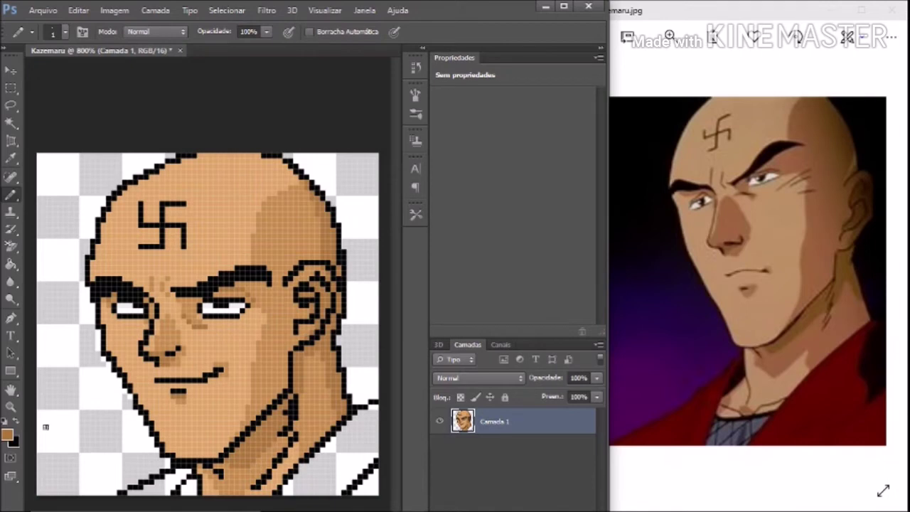
Set the foreground colour to a dark red for the clothing.
left_click(8, 435)
left_click(319, 270)
left_click(320, 294)
key("Return")
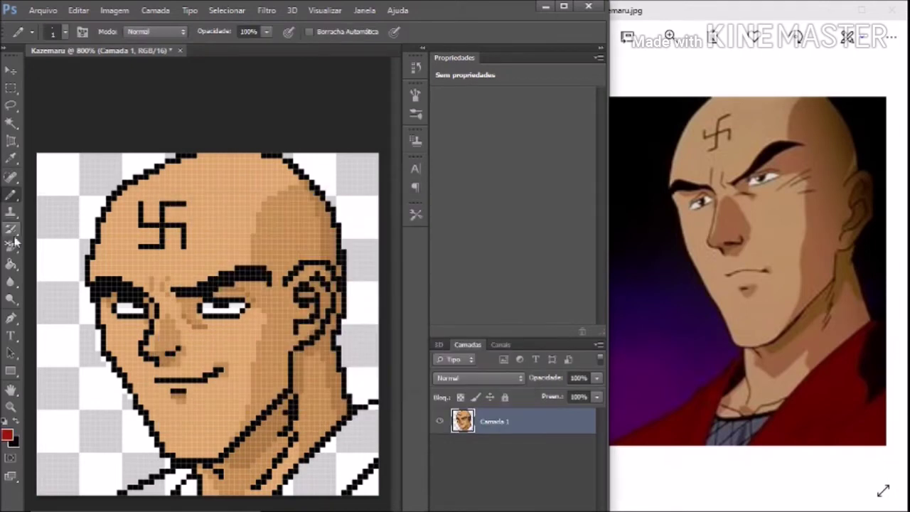
Bucket-fill the clothing dark red and add darker red shading lines to it.
left_click(11, 265)
left_click(334, 444)
left_click(8, 435)
key("Return")
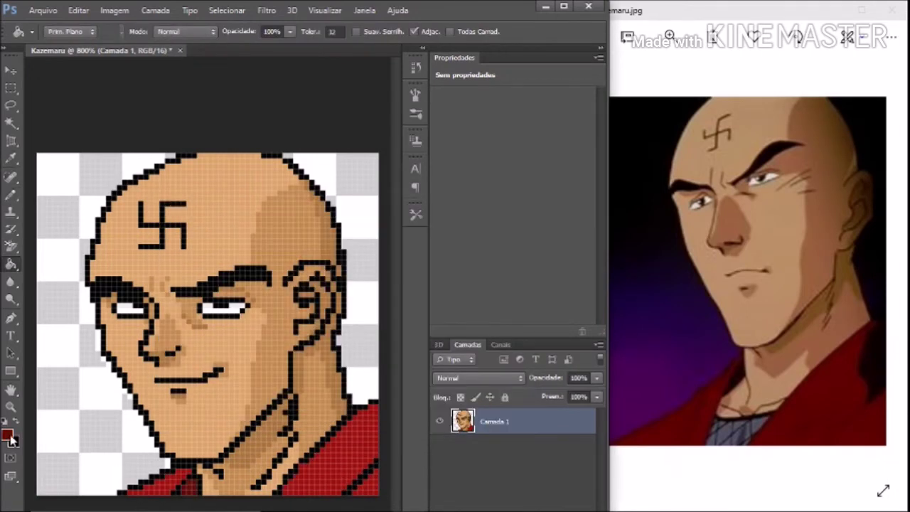
key("b")
left_click_drag(366, 419, 353, 474)
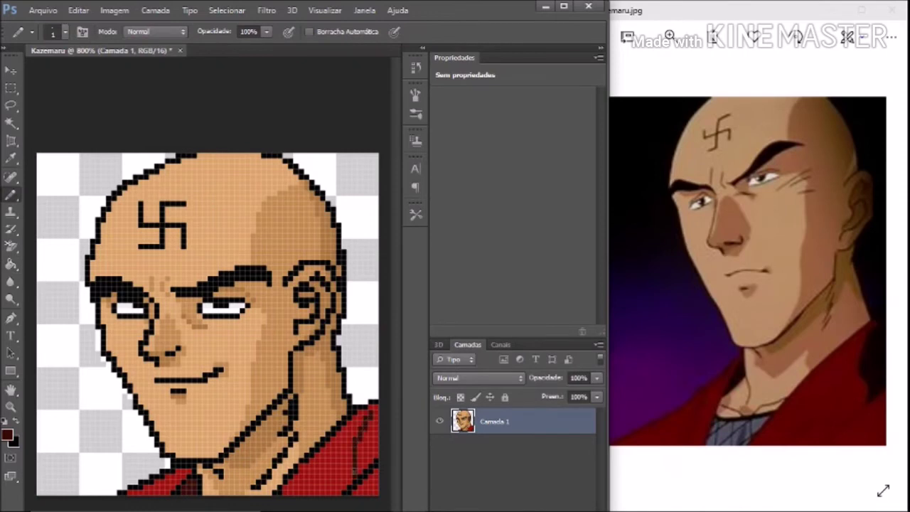
left_click_drag(369, 407, 377, 483)
Redraw the black neck outline and cover the neck crease with sampled skin tan.
left_click(8, 435)
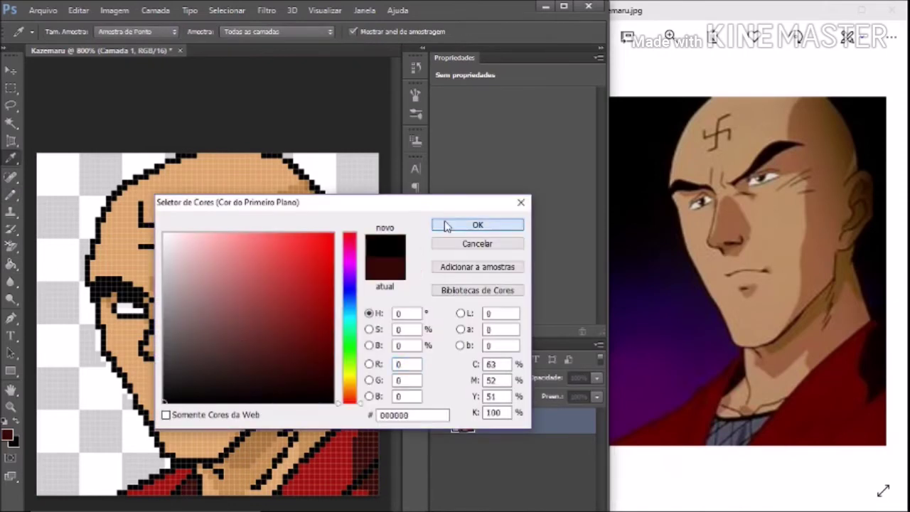
left_click(473, 223)
left_click_drag(231, 453, 272, 412)
left_click(294, 388, "alt")
left_click_drag(289, 442, 290, 403)
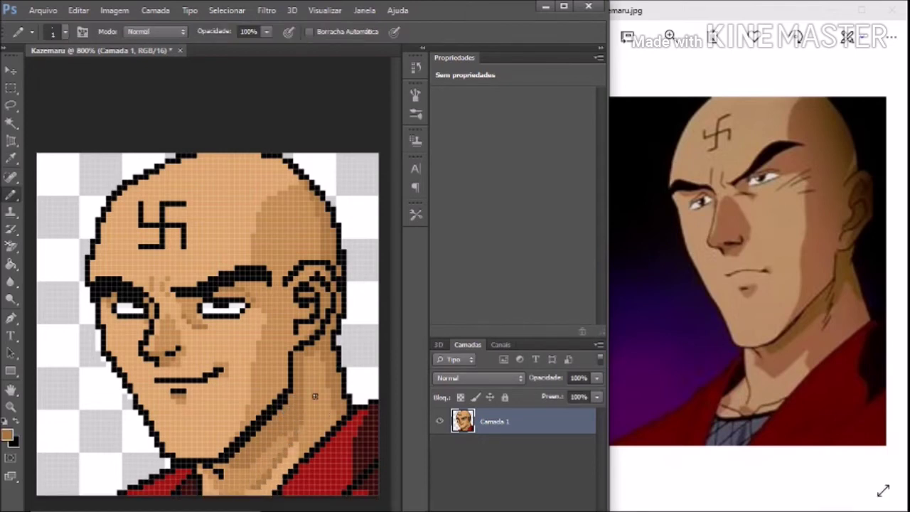
left_click(43, 10)
Save the portrait as a PNG in the Yu Yu Hakusho > Kazemaru folder.
left_click(64, 173)
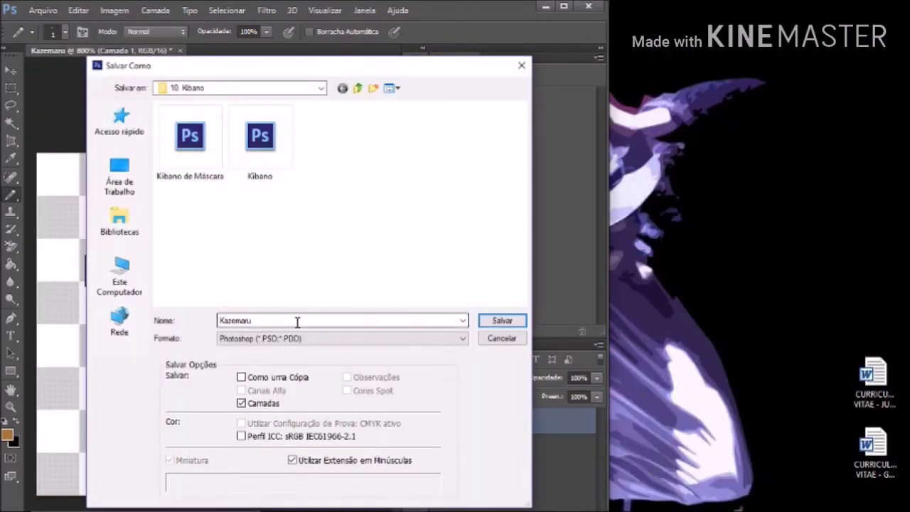
double_click(376, 259)
double_click(191, 182)
left_click(502, 320)
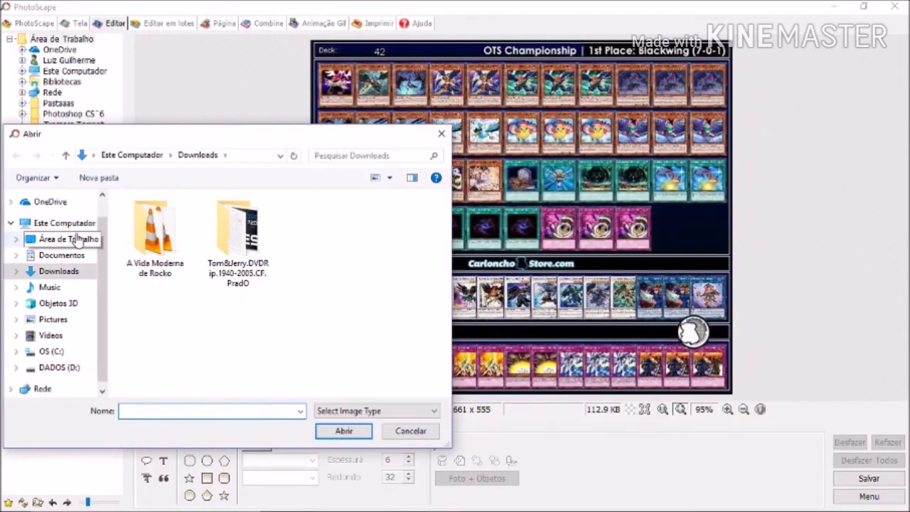
Browse to the desktop's Yu Yu Hakusho folder in PhotoScape and dismiss the photo dialog.
left_click(71, 235)
double_click(158, 305)
left_click(351, 378)
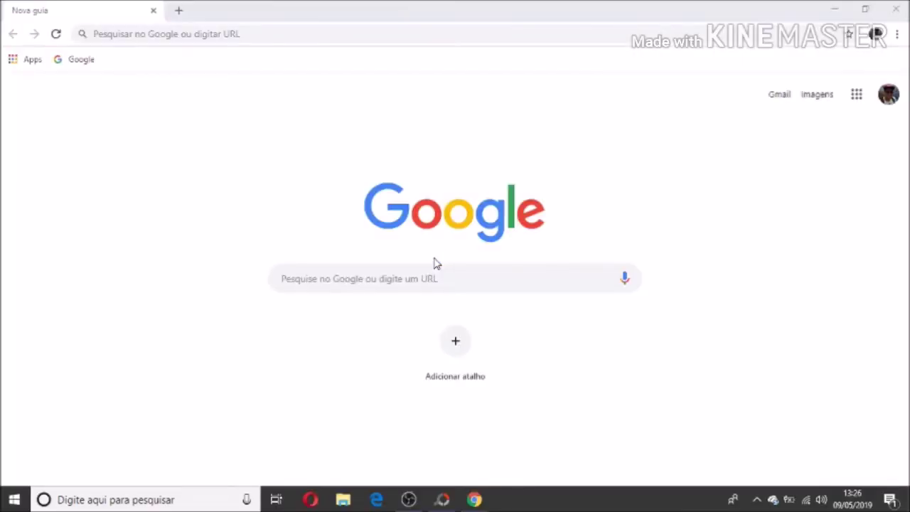
Load piskelapp.com and import Kazemaru.png as a 64x64 single-frame sprite titled Kazemaru.
type("p")
key("Return")
left_click(50, 301)
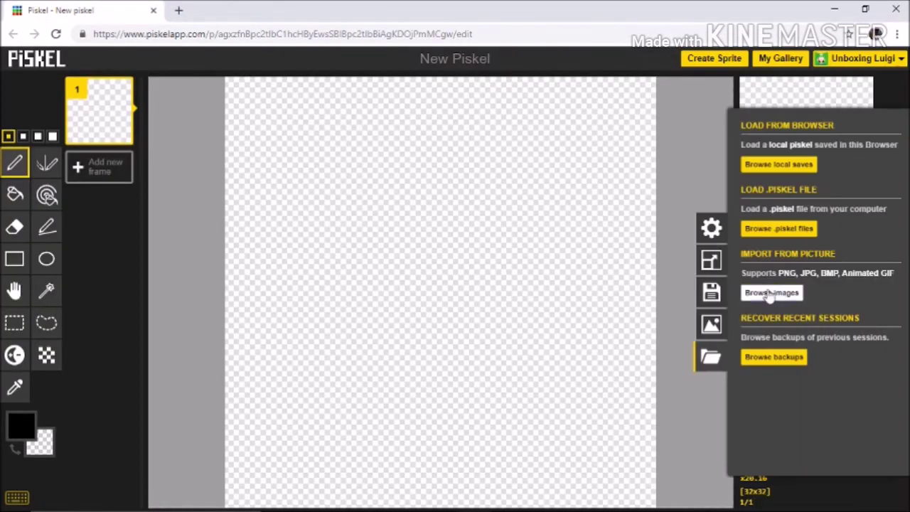
double_click(306, 224)
left_click(595, 378)
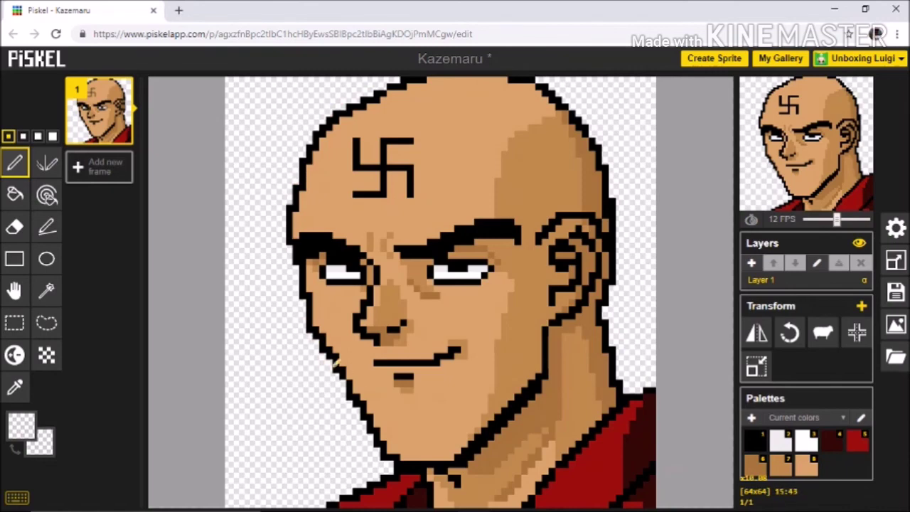
Export the sprite as PNG and save it as 'Kazemaru Finalizado' in the 11. Kazemaru folder.
left_click(895, 260)
left_click(895, 259)
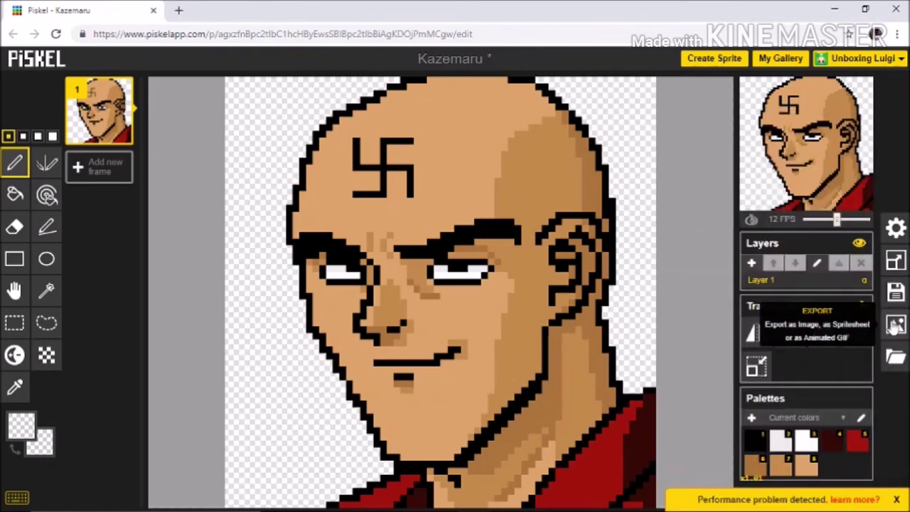
left_click(895, 291)
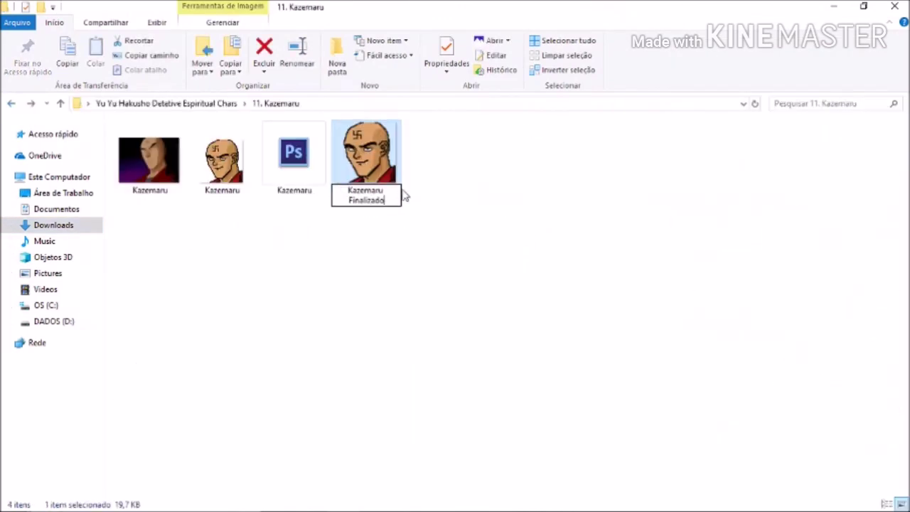
key("Return")
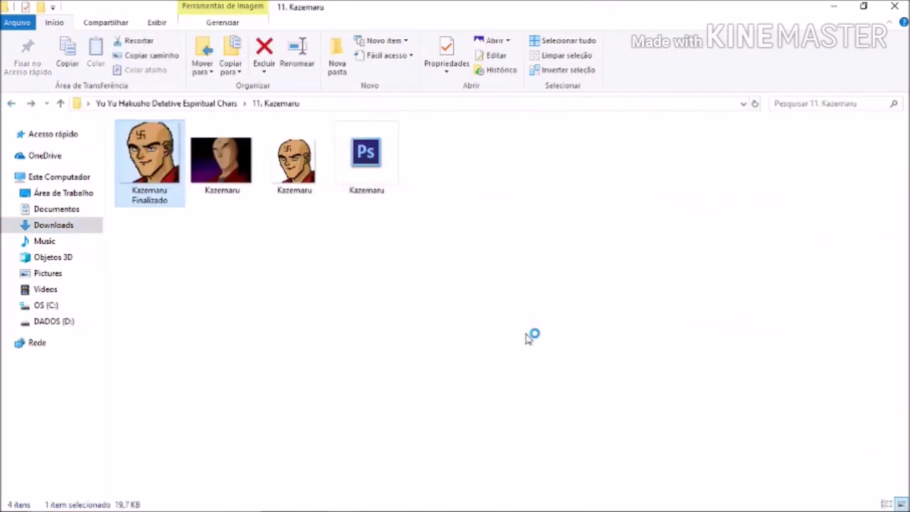